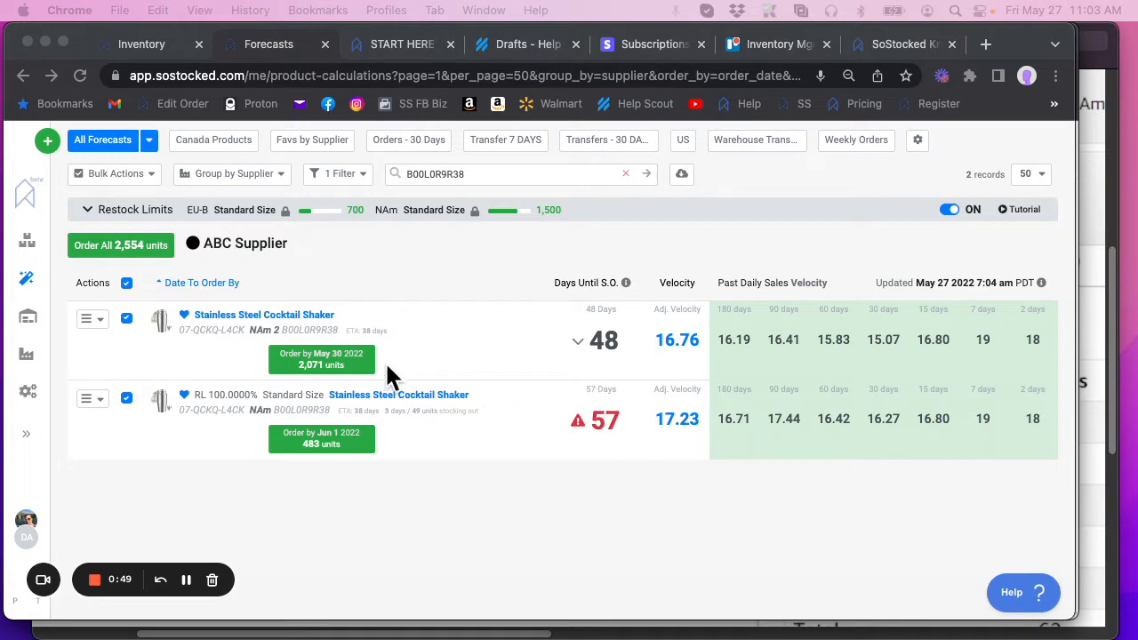
Step: Open the Stainless Steel Cocktail Shaker product from the inventory list and go to its Regional Grouping Settings
left_click(162, 42)
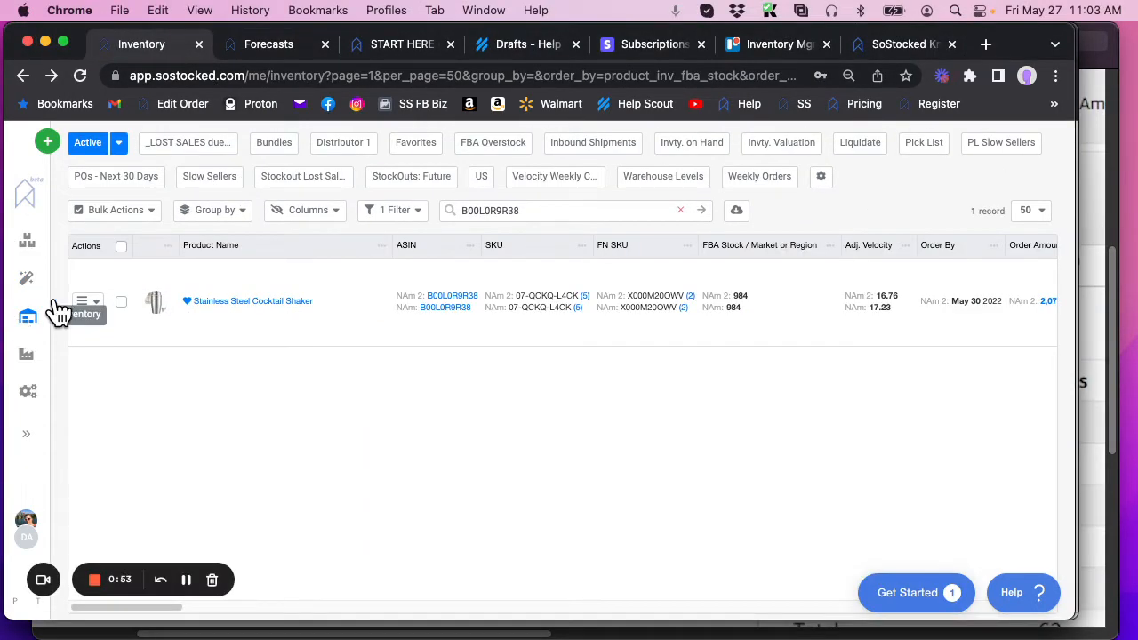
left_click(224, 304)
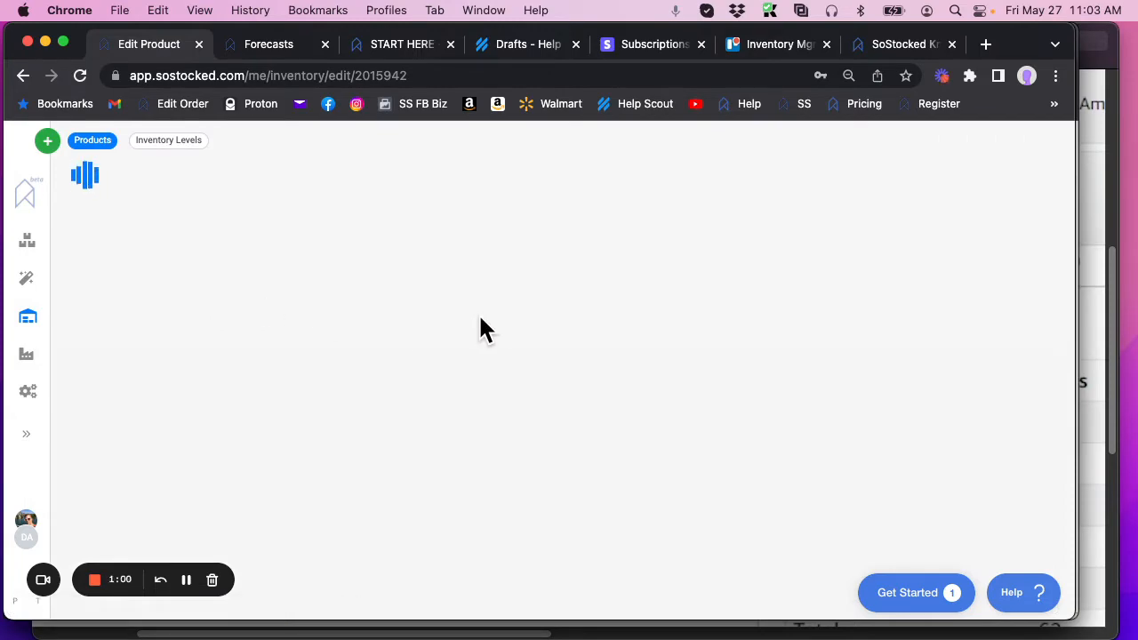
scroll(480, 329, "down", 10)
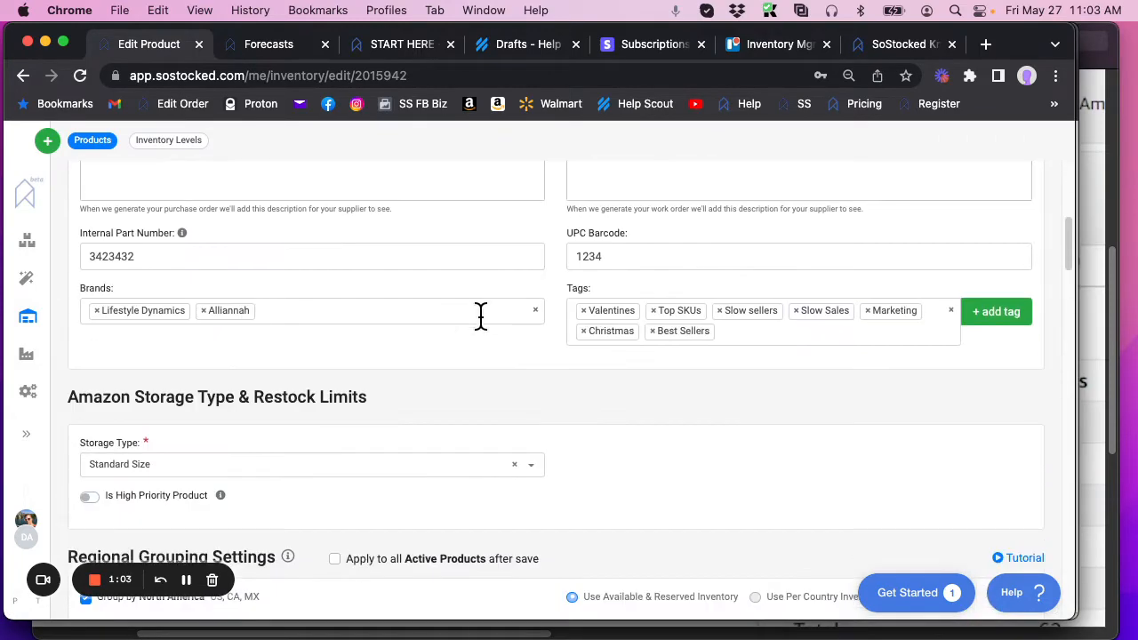
scroll(481, 327, "down", 4)
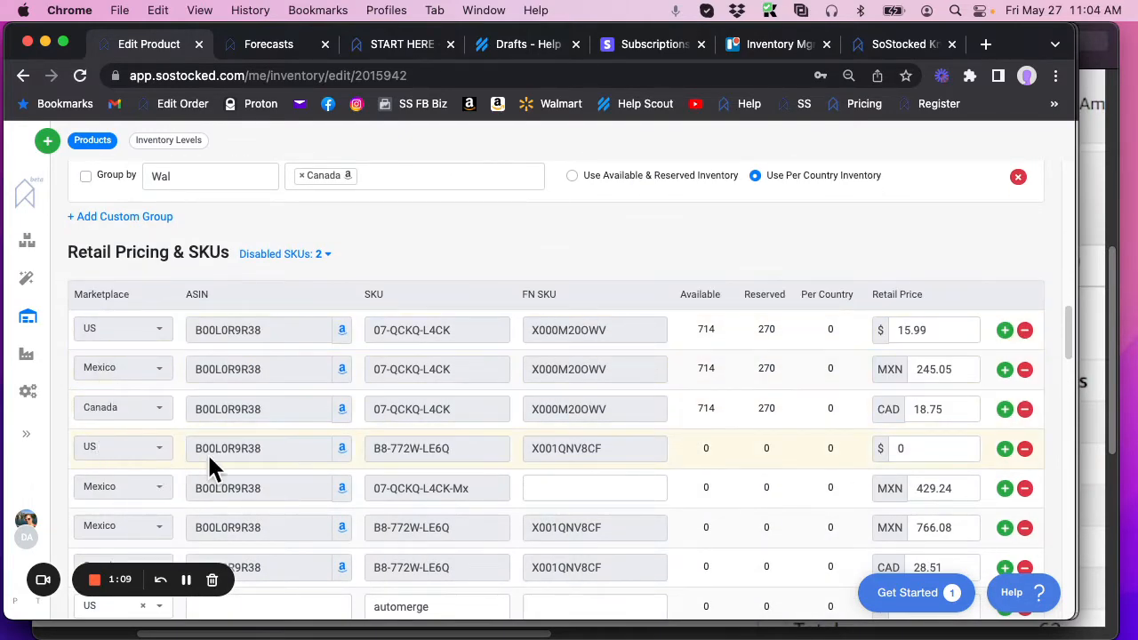
scroll(103, 313, "up", 3)
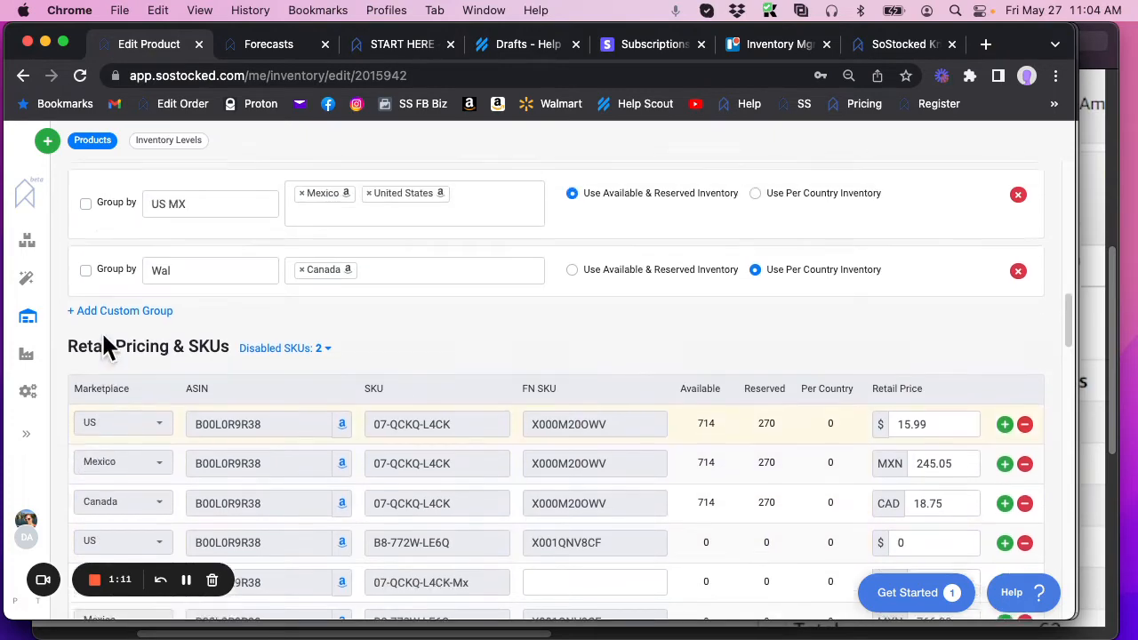
scroll(103, 331, "up", 3)
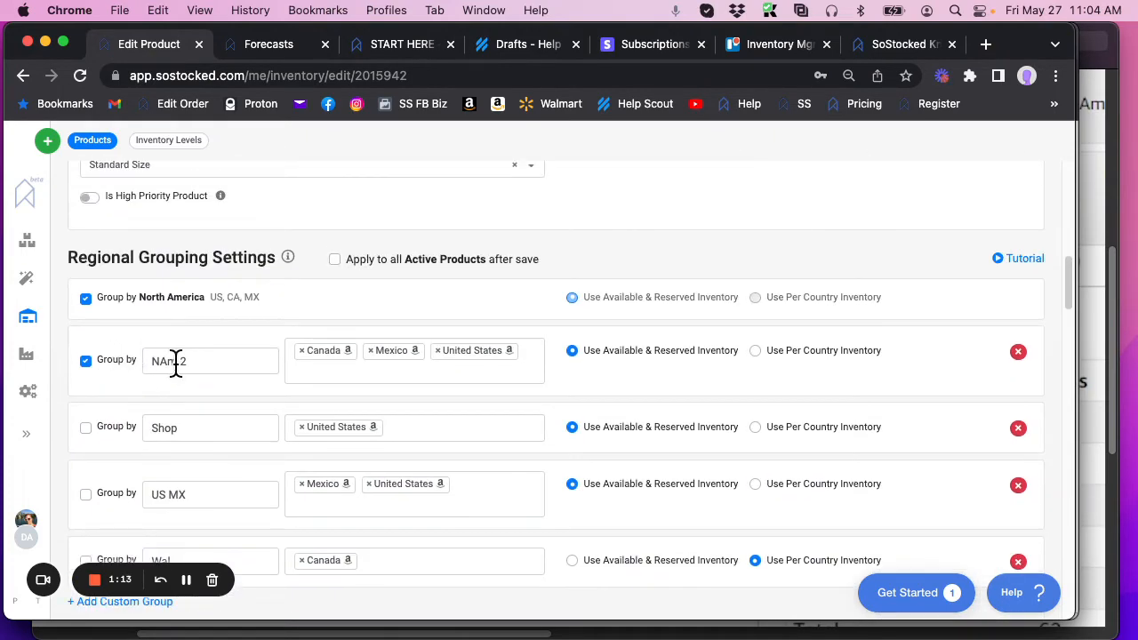
Step: Delete the custom regional groups Wal, US MX and Shop from the product
scroll(890, 418, "down", 2)
left_click(1018, 440)
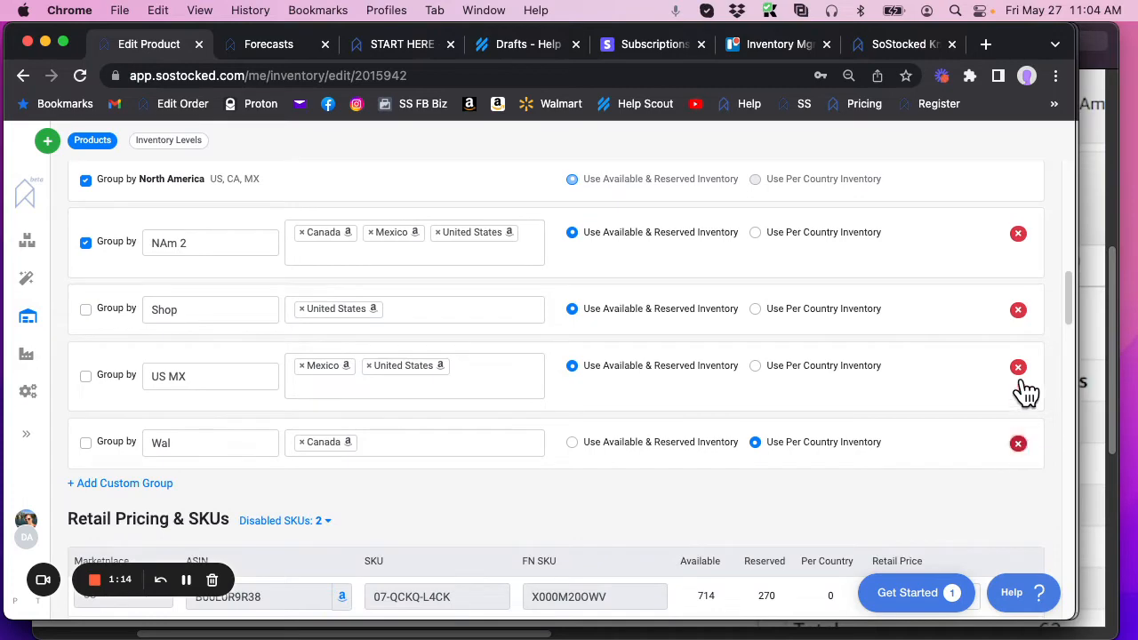
left_click(1018, 367)
left_click(1018, 309)
scroll(656, 403, "up", 2)
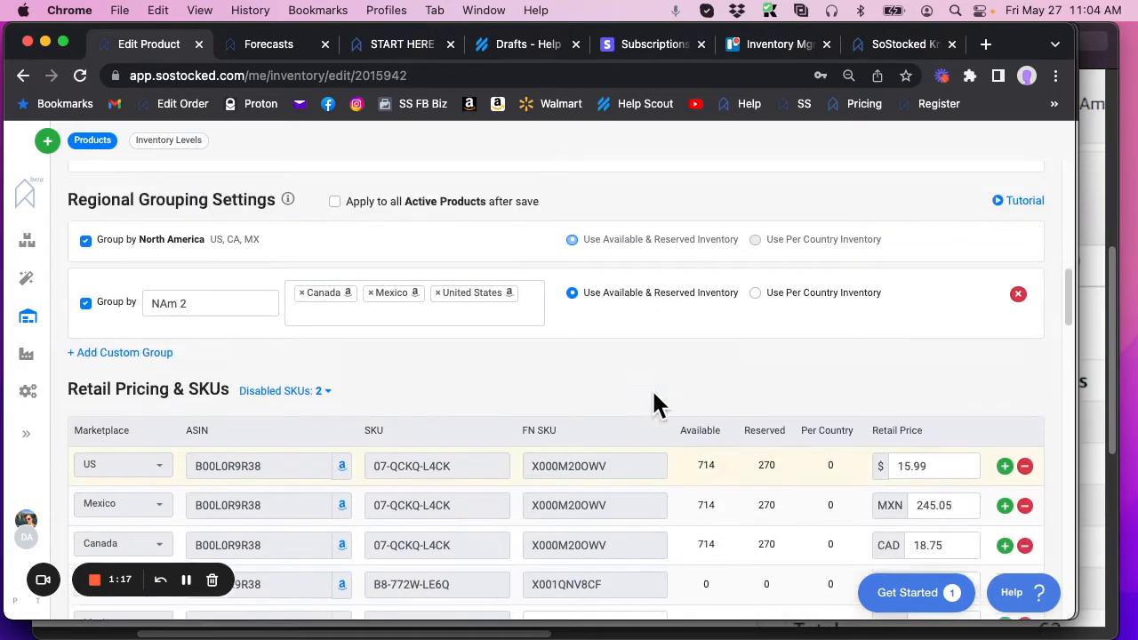
scroll(462, 411, "down", 1)
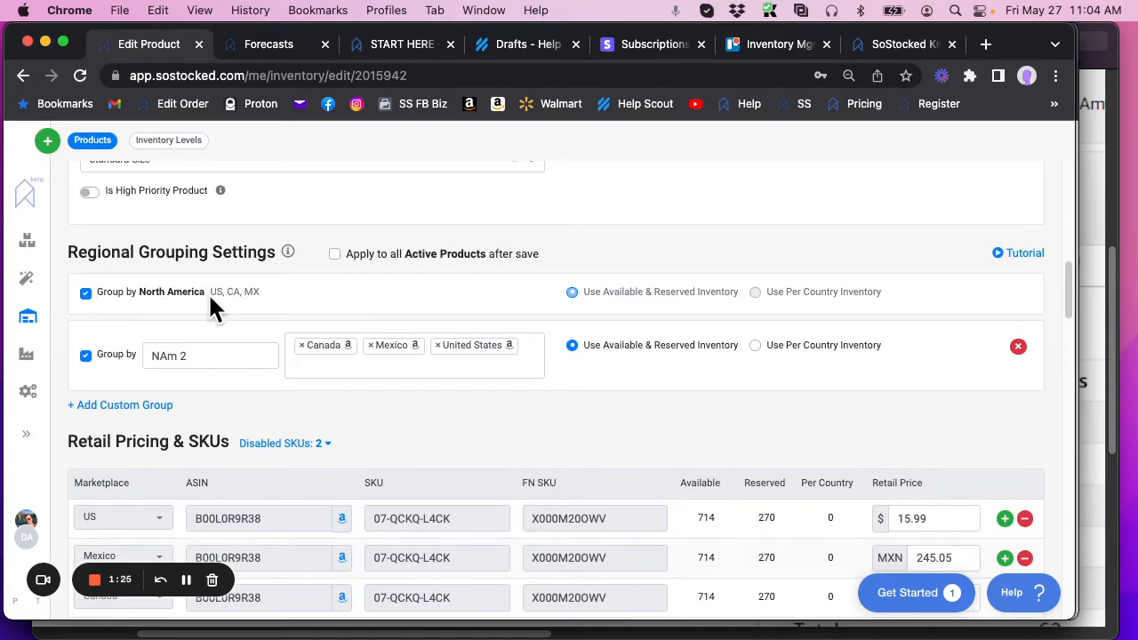
Step: Check the shaker's NAm and NAm 2 forecast rows and find the Regional Settings article in the START HERE help category
left_click(269, 51)
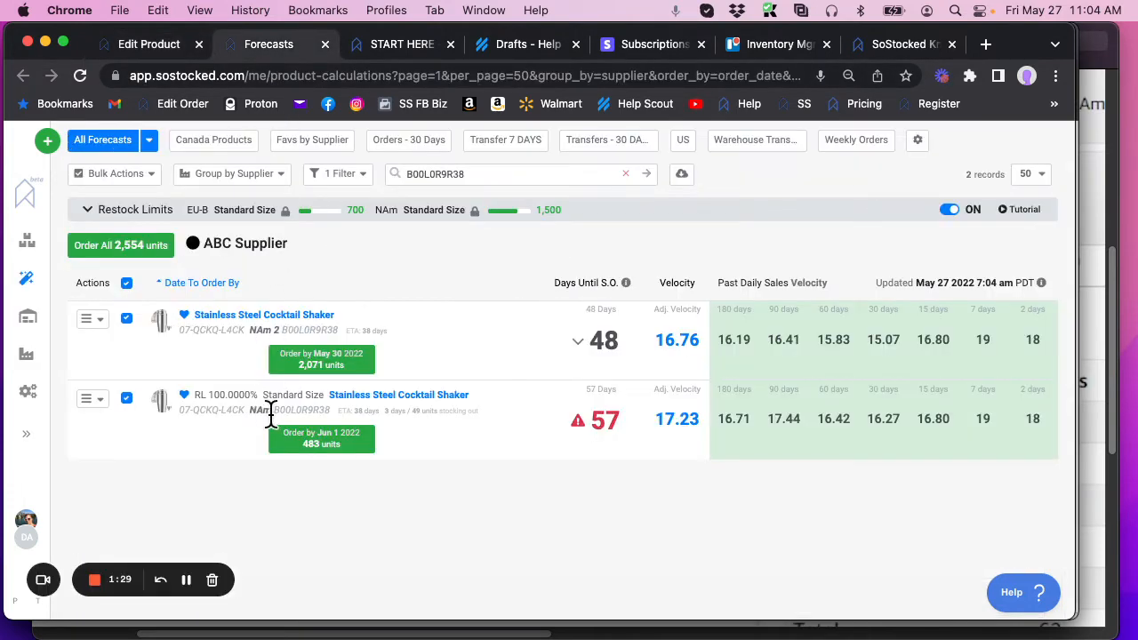
left_click(162, 43)
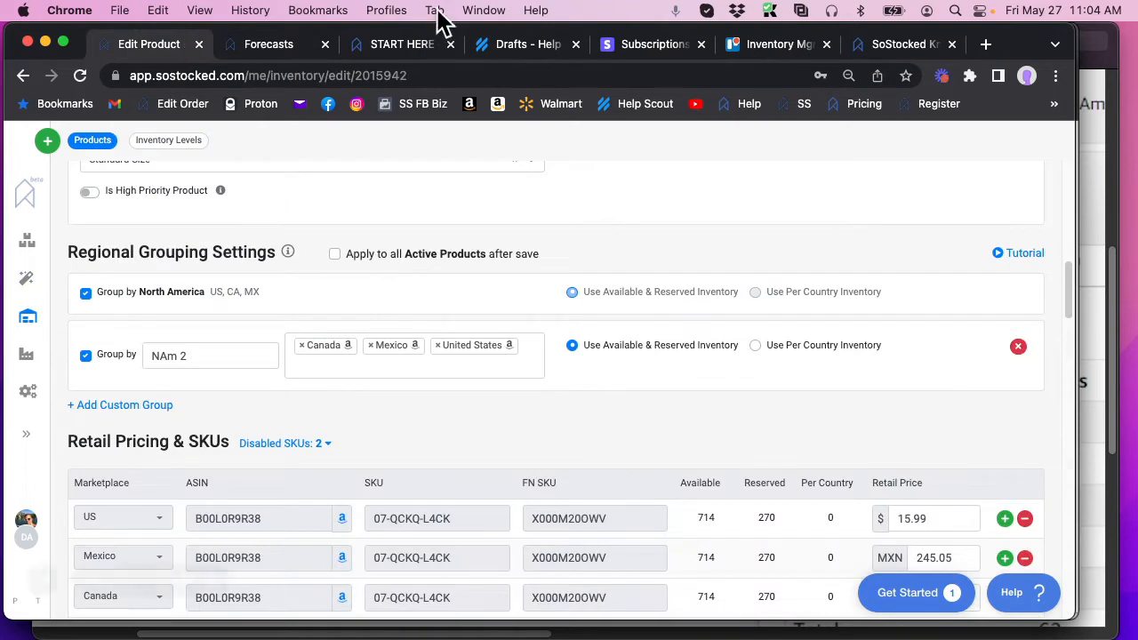
left_click(404, 42)
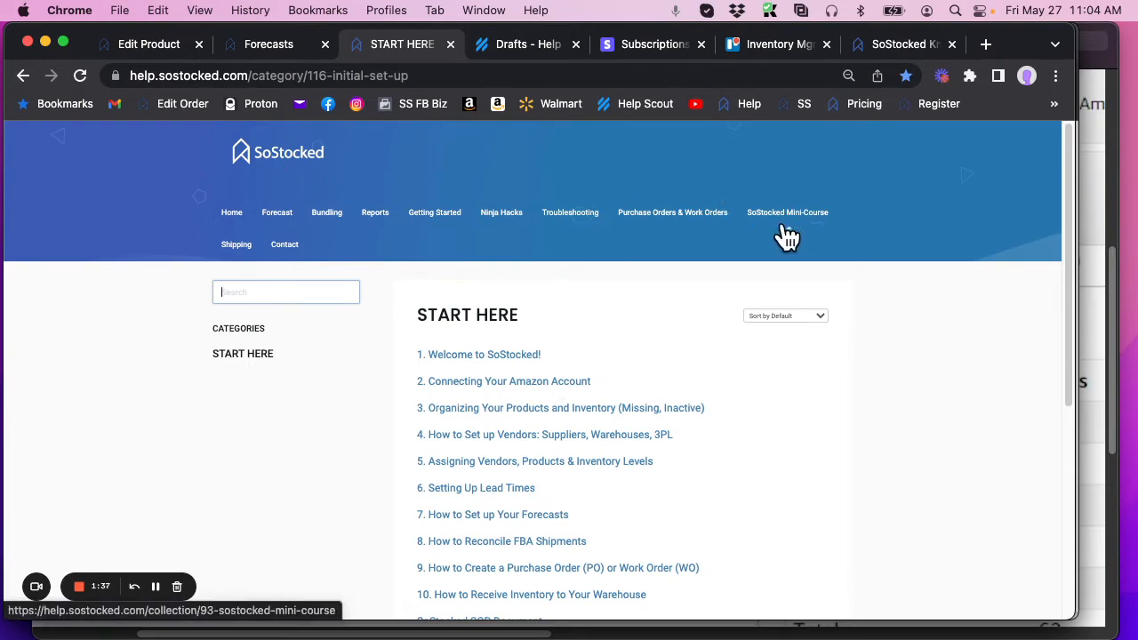
scroll(623, 391, "down", 1)
scroll(621, 391, "down", 5)
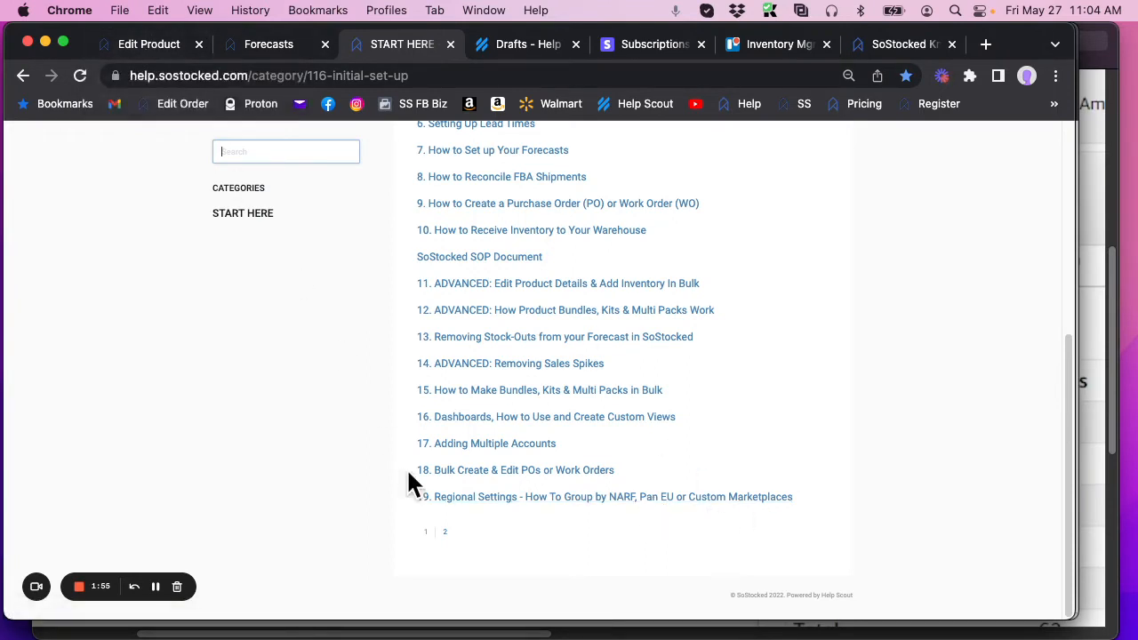
Step: Compare the product's regional groups with its available and reserved stock per marketplace and with its forecast rows
left_click(148, 40)
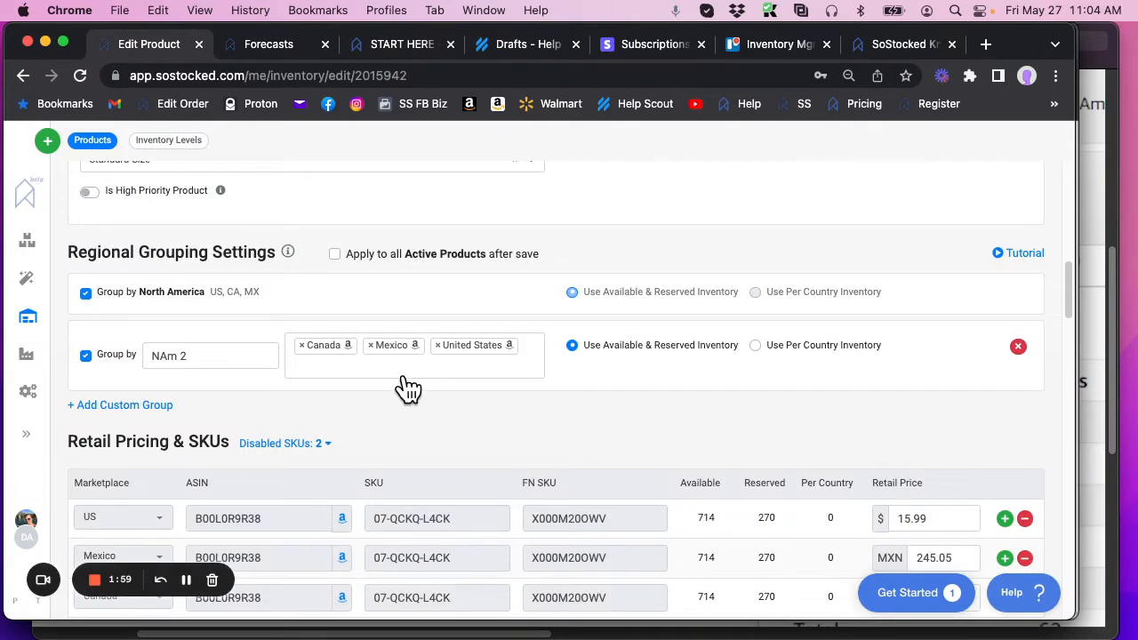
scroll(402, 385, "down", 1)
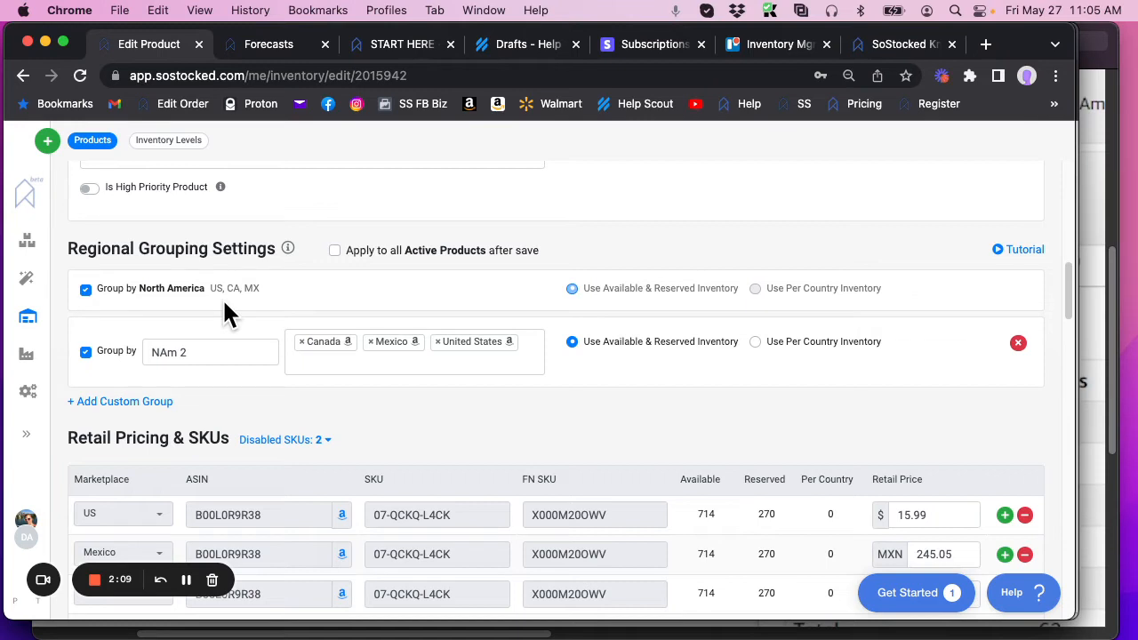
scroll(267, 356, "down", 5)
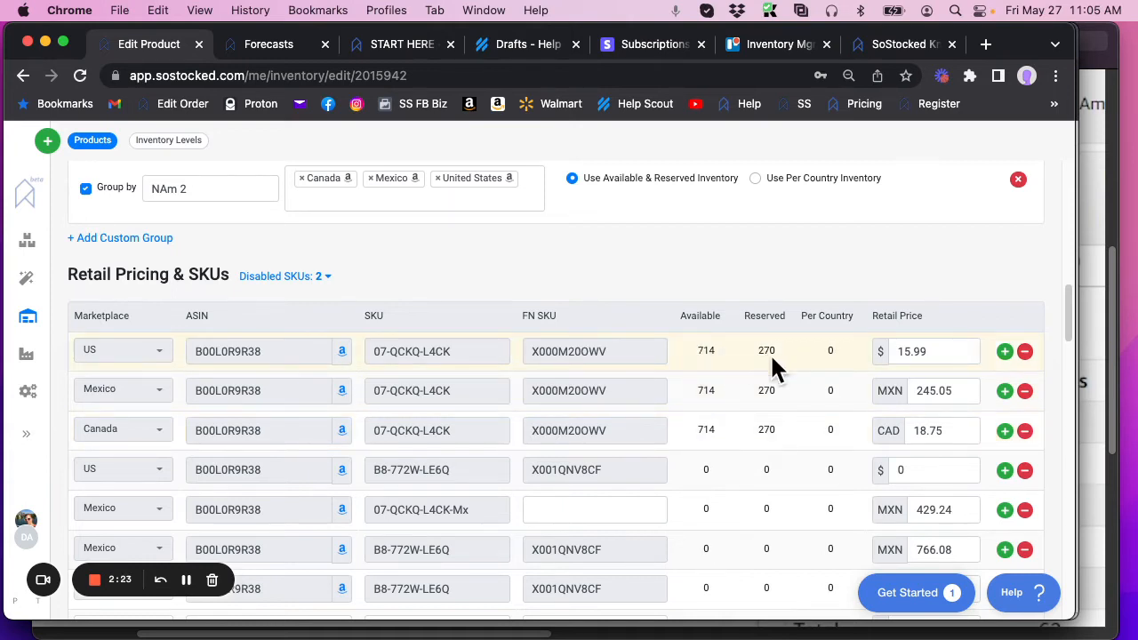
left_click(283, 46)
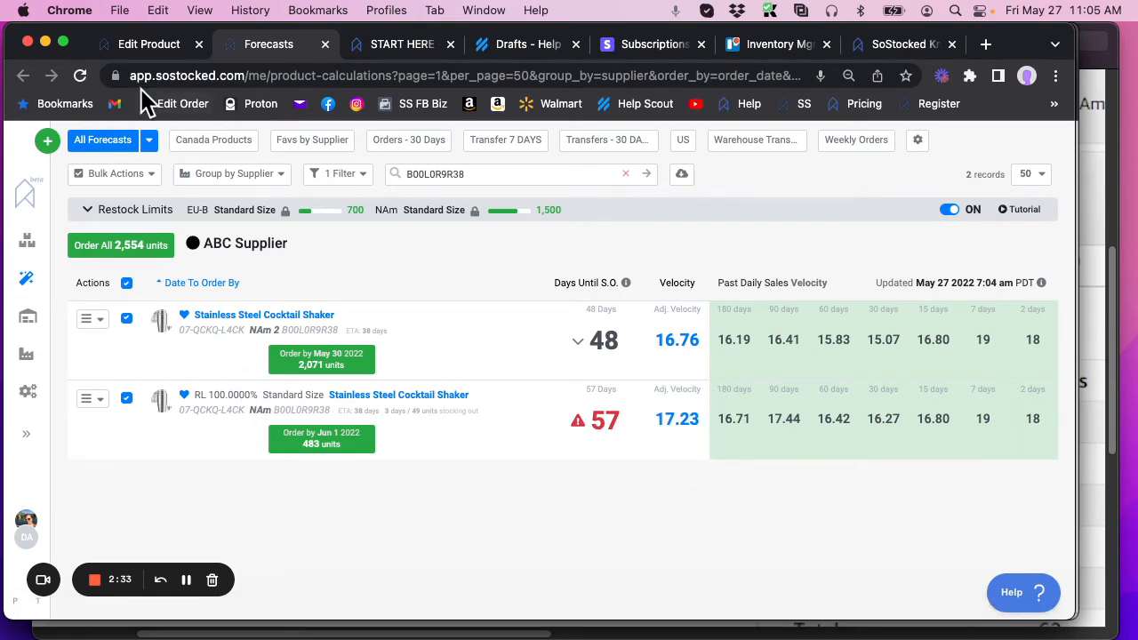
left_click(155, 51)
Step: Add a blank custom group to the product's Regional Grouping Settings and remove it again
scroll(321, 405, "up", 5)
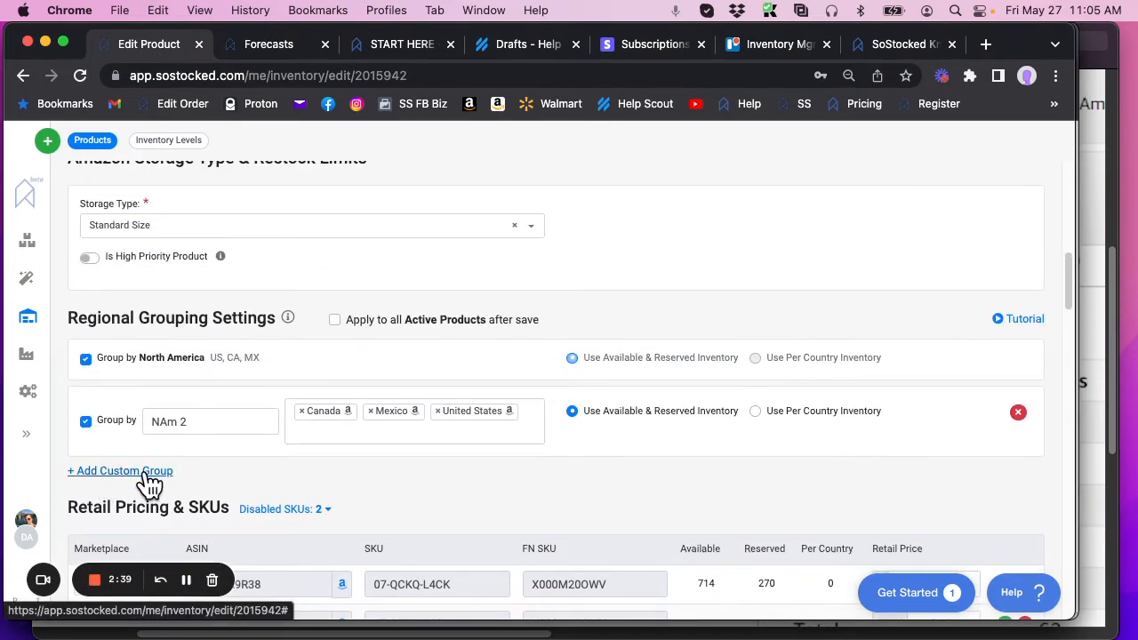
left_click(149, 479)
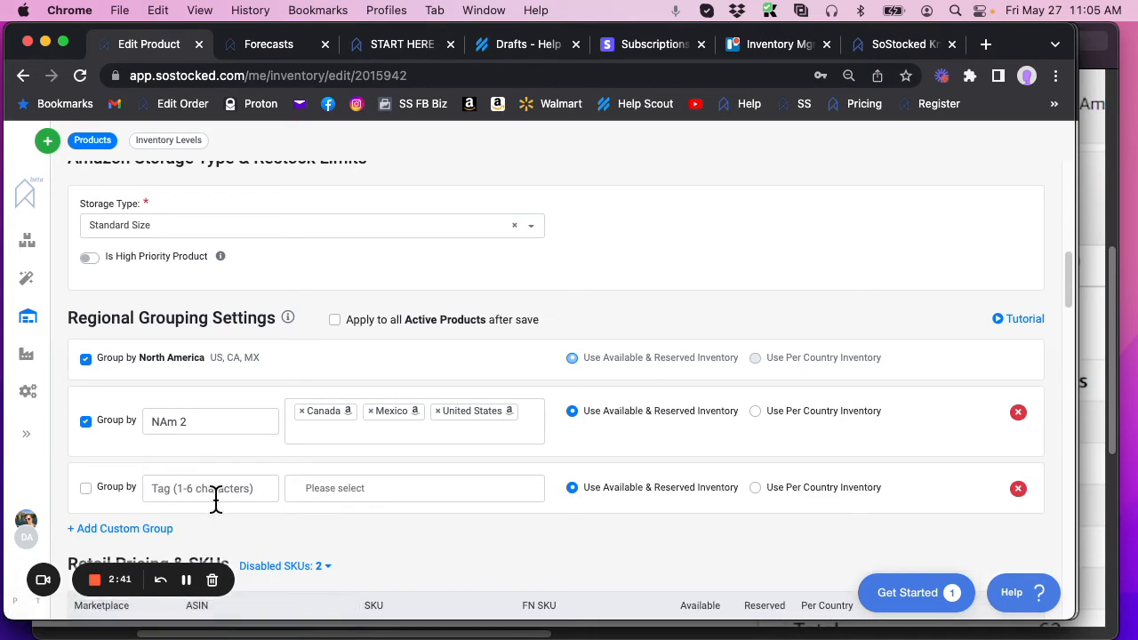
left_click(1018, 488)
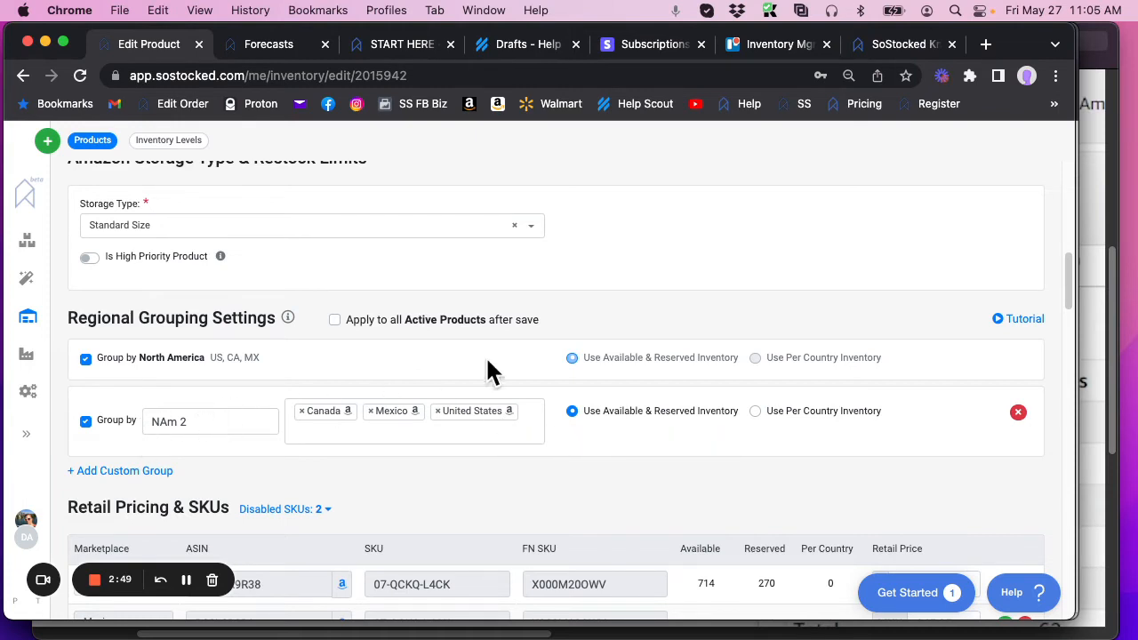
scroll(588, 421, "down", 3)
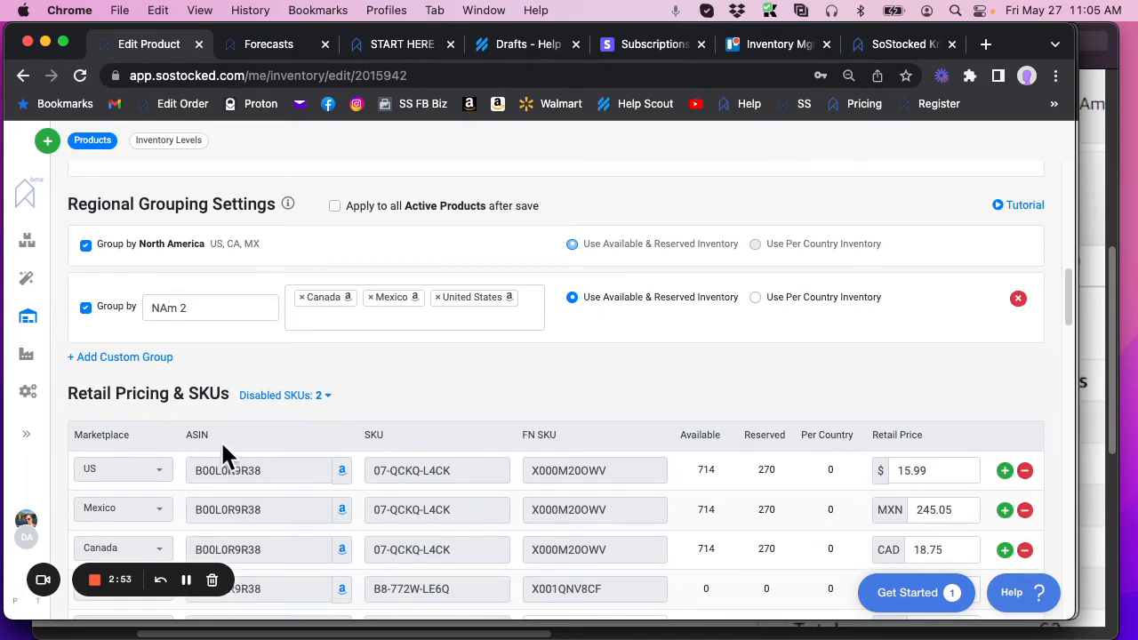
scroll(223, 454, "down", 20)
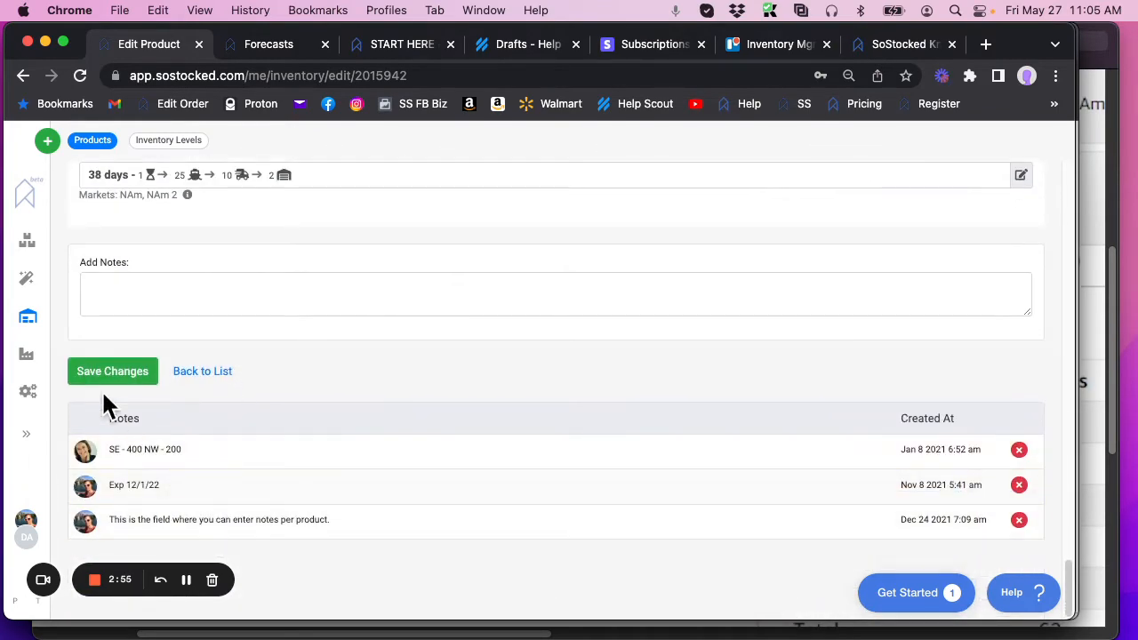
Step: Expand the shaker's NAm 2 forecast and examine its calculation variables, velocity, FBA and warehouse stock, and inventory timeline
left_click(240, 47)
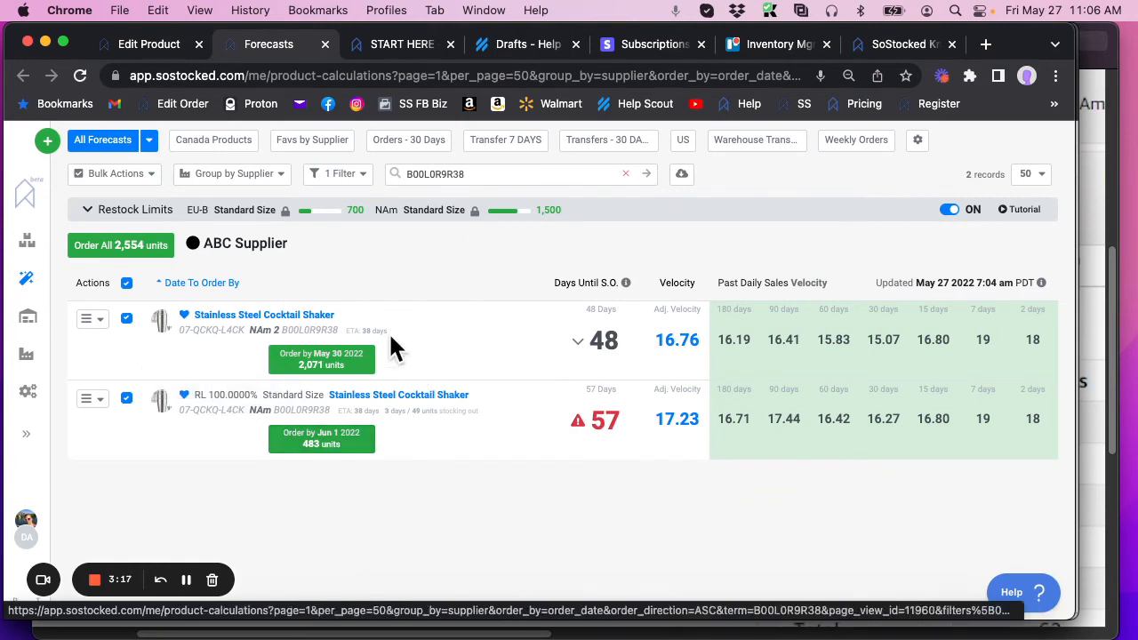
left_click(576, 347)
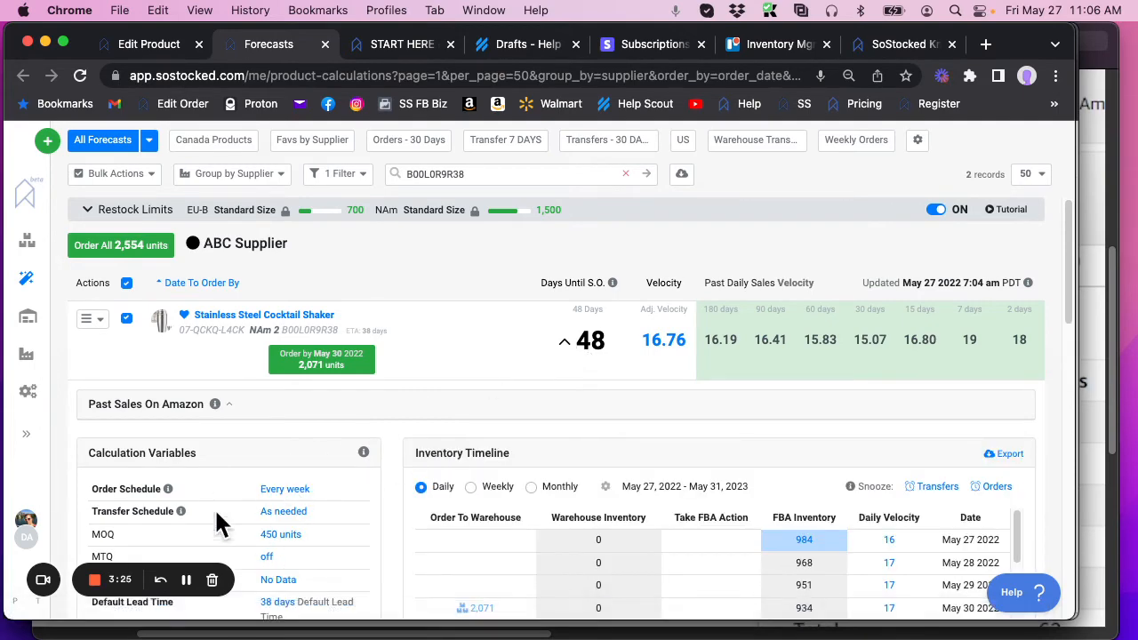
scroll(329, 471, "down", 1)
scroll(324, 463, "down", 6)
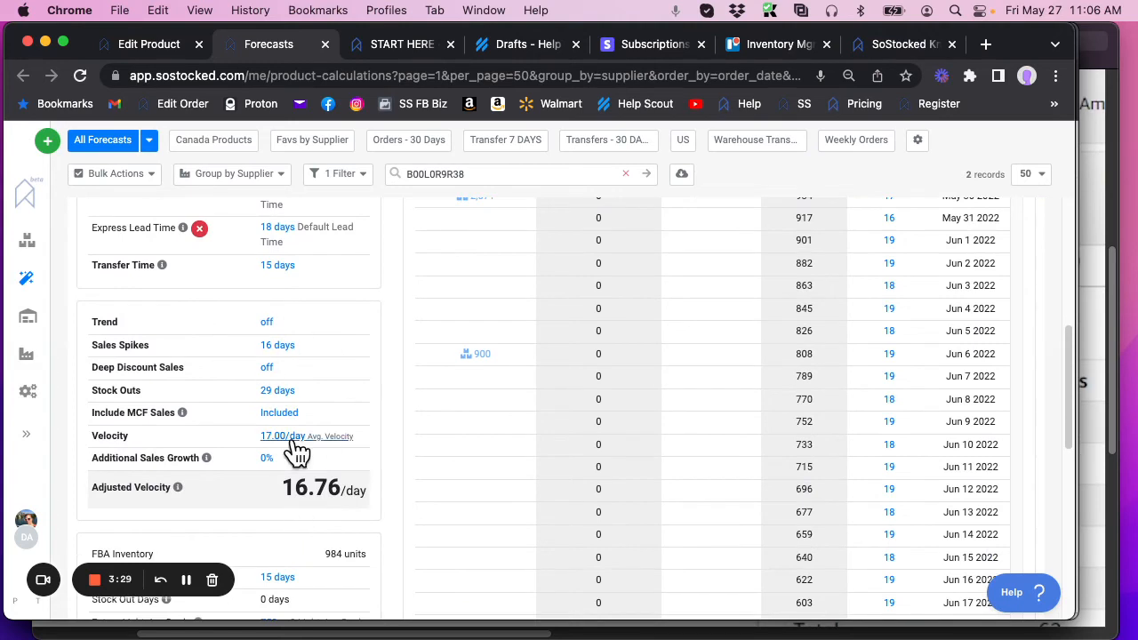
scroll(295, 449, "down", 4)
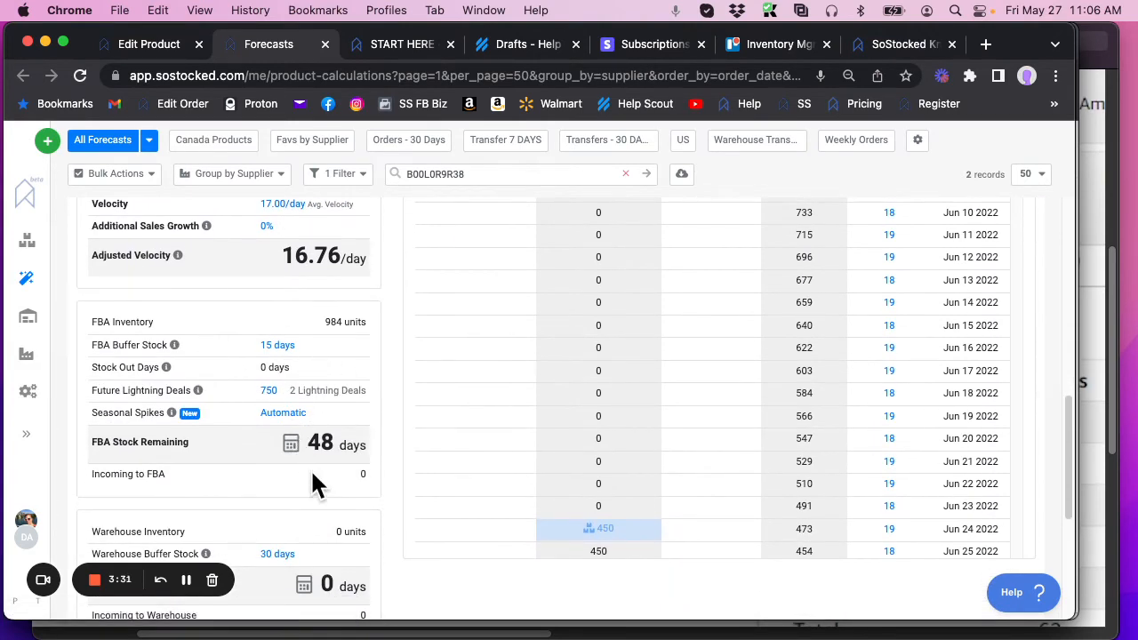
scroll(311, 471, "up", 3)
scroll(298, 418, "down", 4)
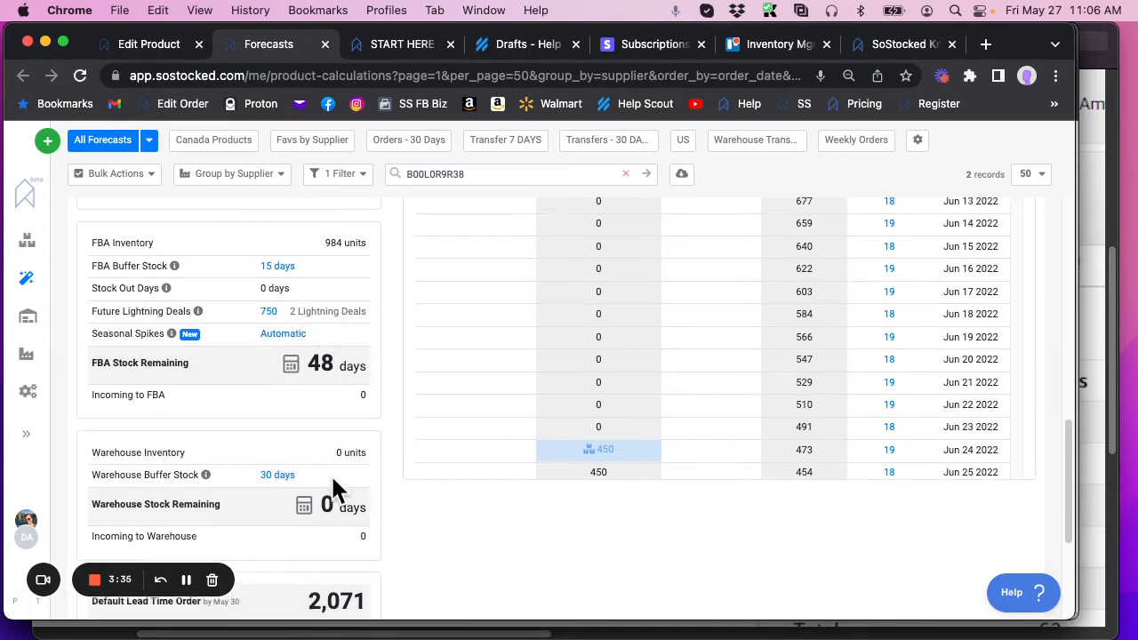
scroll(334, 480, "up", 10)
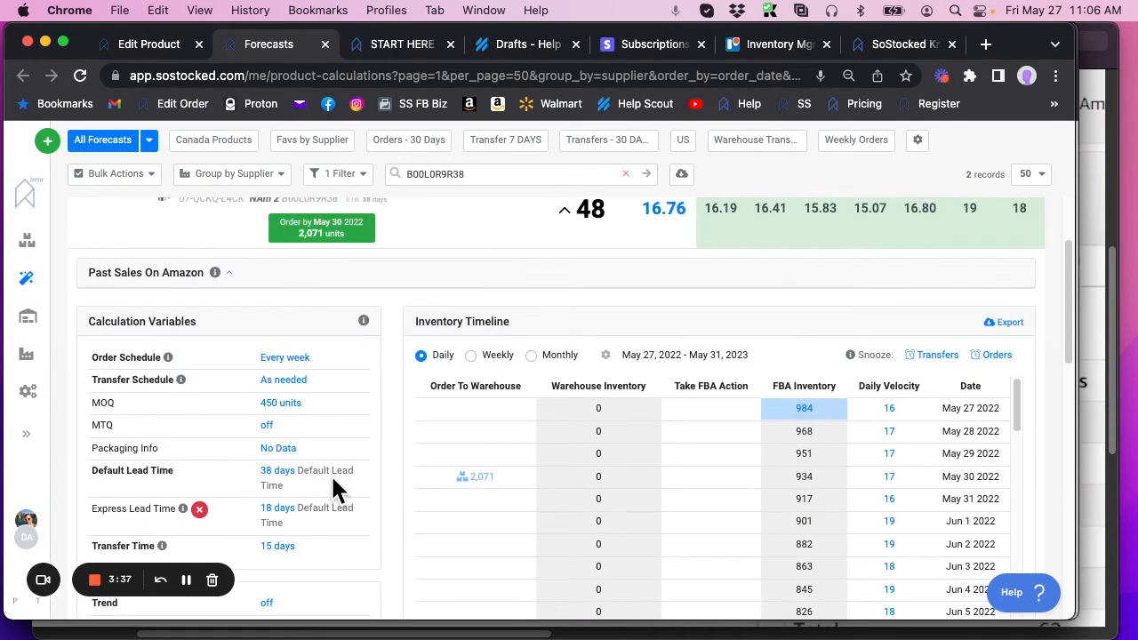
scroll(333, 484, "up", 3)
Step: View how the NAm 2 forecast's average velocity is calculated, leave it unsaved and collapse the forecast details
left_click(663, 352)
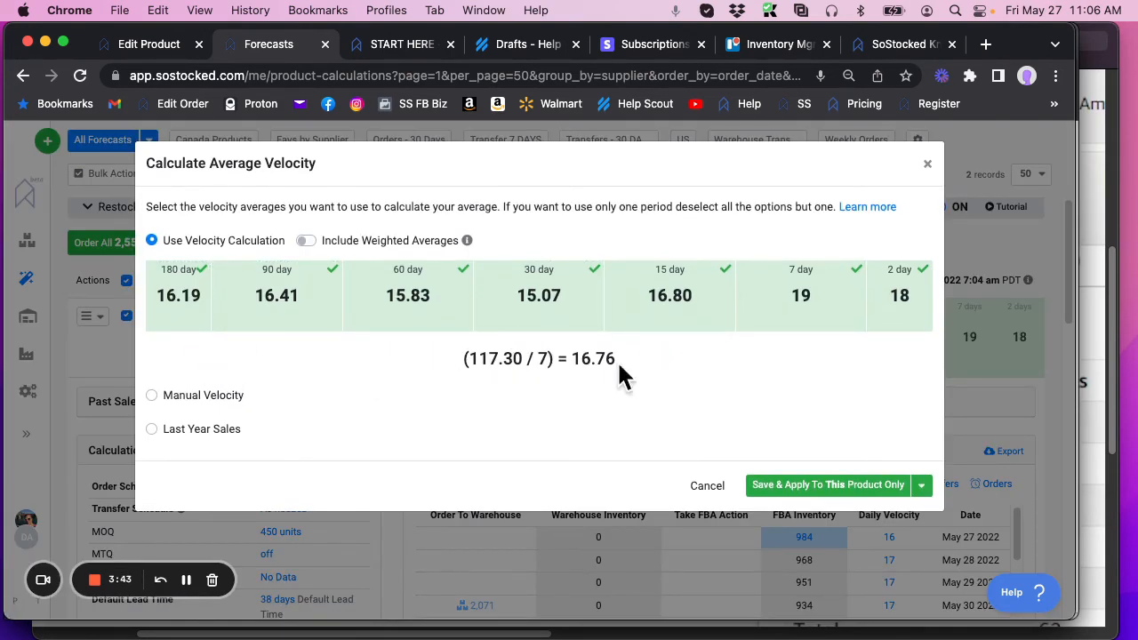
left_click(927, 166)
left_click(565, 339)
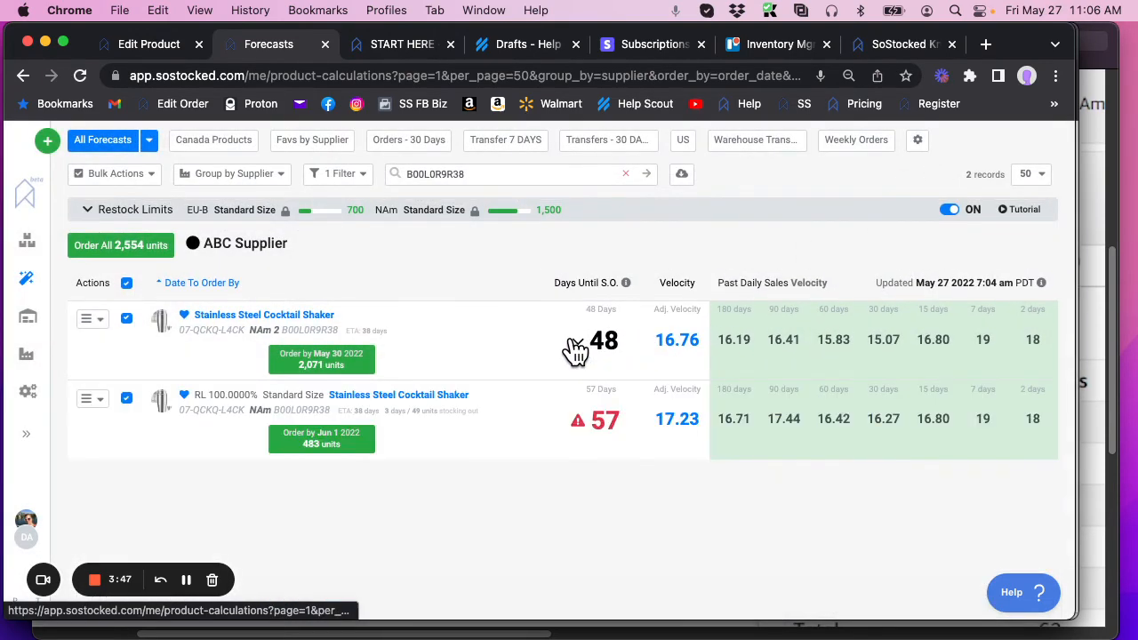